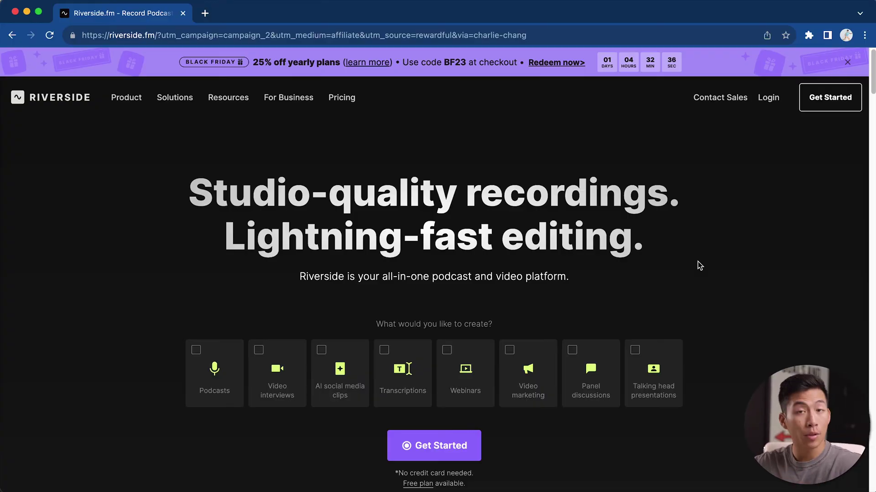
Scroll through the Riverside homepage toward the plans comparing Free, Standard, Pro and Business tiers.
scroll(700, 266, down, 8)
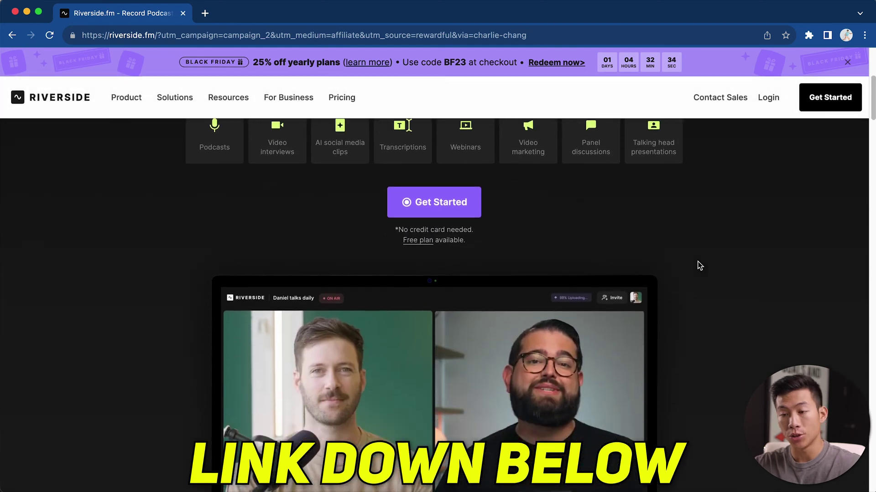
scroll(700, 266, up, 1)
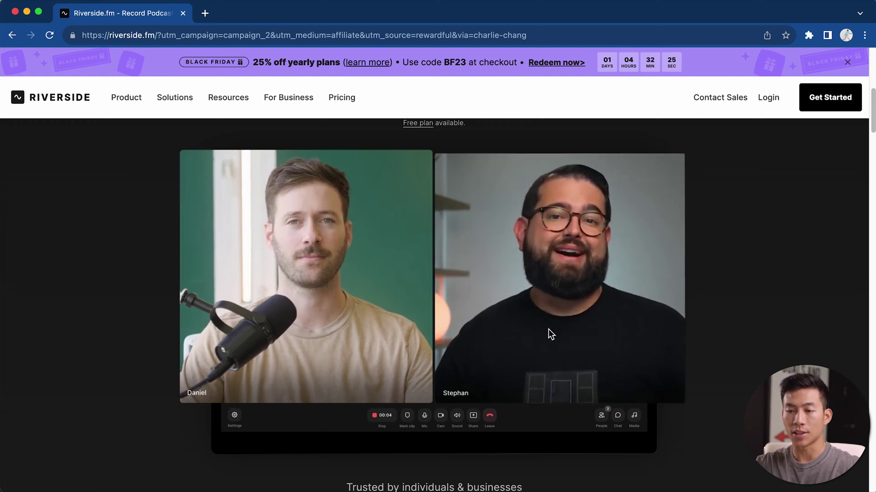
scroll(529, 328, down, 4)
scroll(524, 328, down, 15)
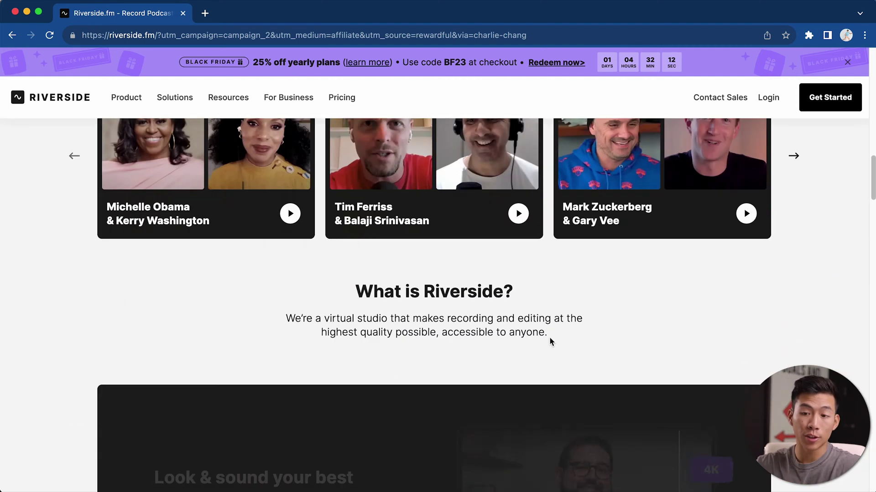
scroll(550, 342, down, 8)
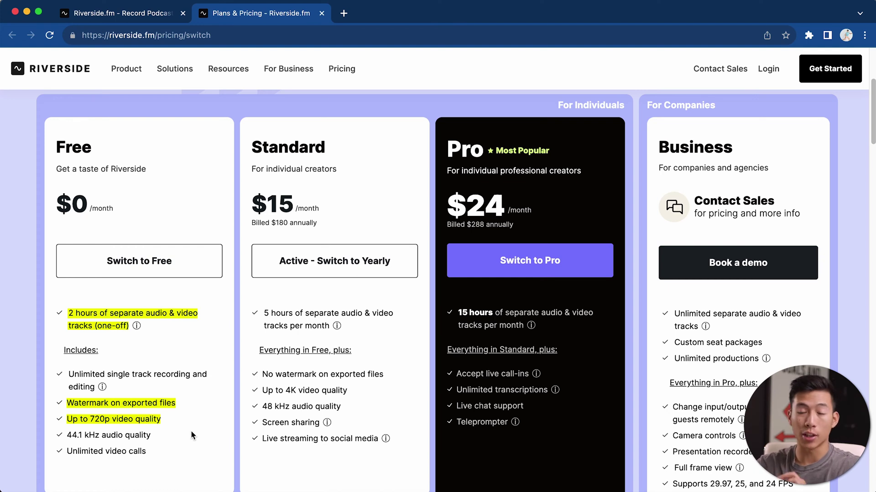
Scroll down the Studios dashboard to review the existing studios and Standard plan.
scroll(371, 331, down, 1)
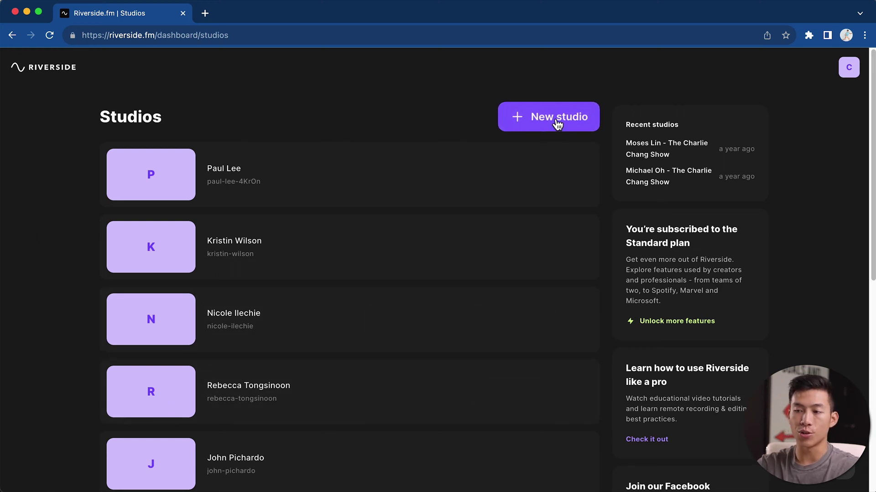
Name a new studio 'test studio' and proceed to the Create your studio page.
click(533, 117)
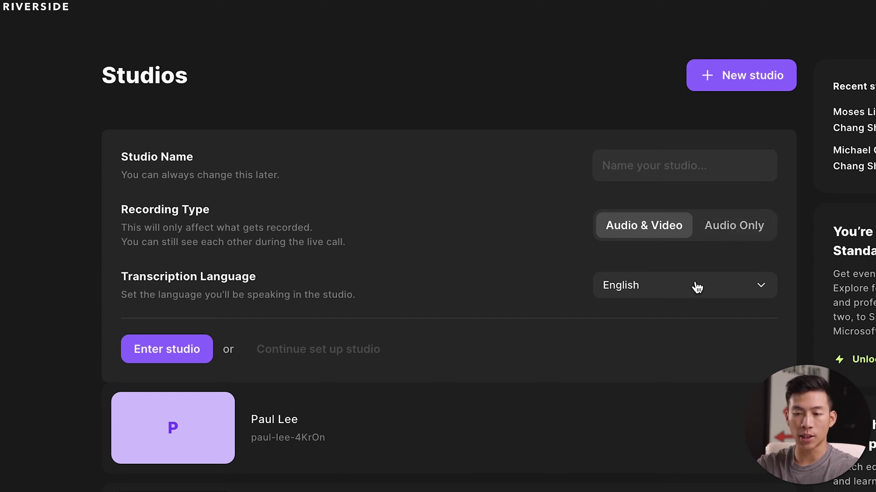
click(655, 169)
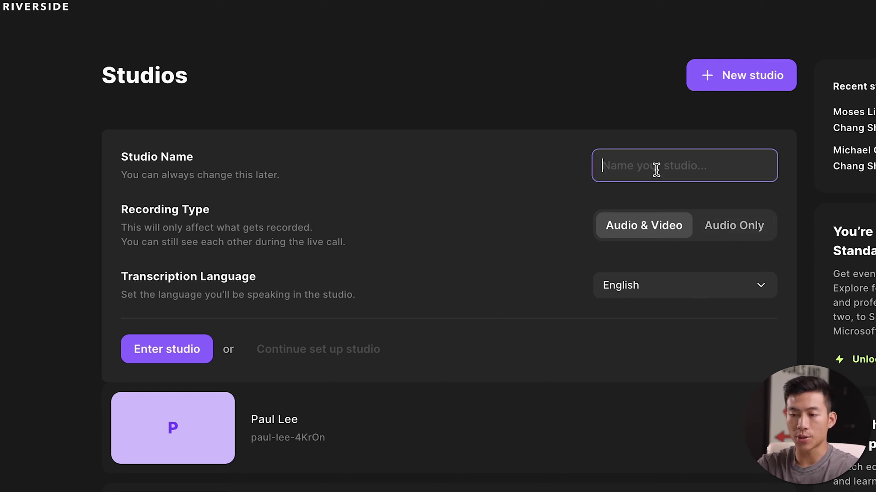
text(test studio)
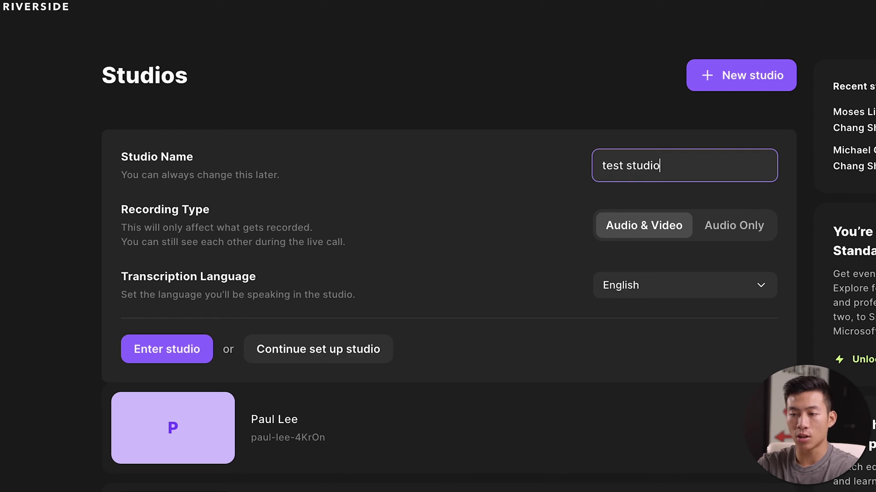
click(328, 355)
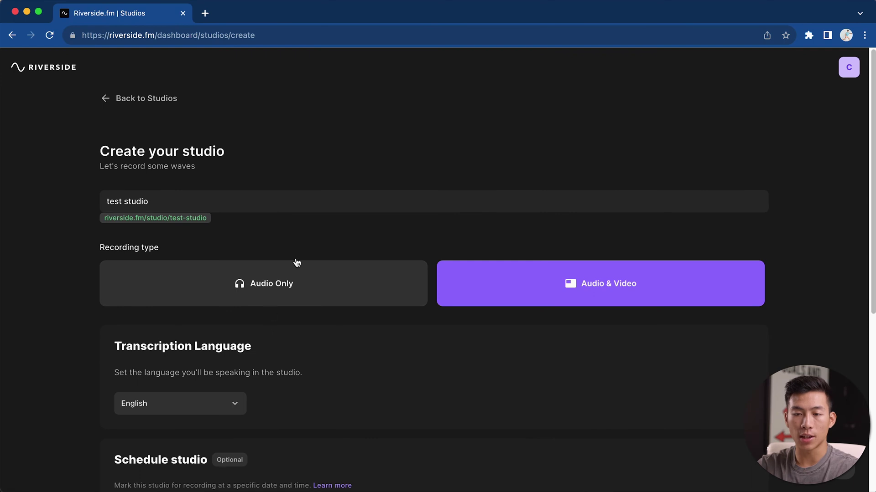
Create the Test Studio with Audio & Video recording and English transcription.
scroll(327, 389, down, 7)
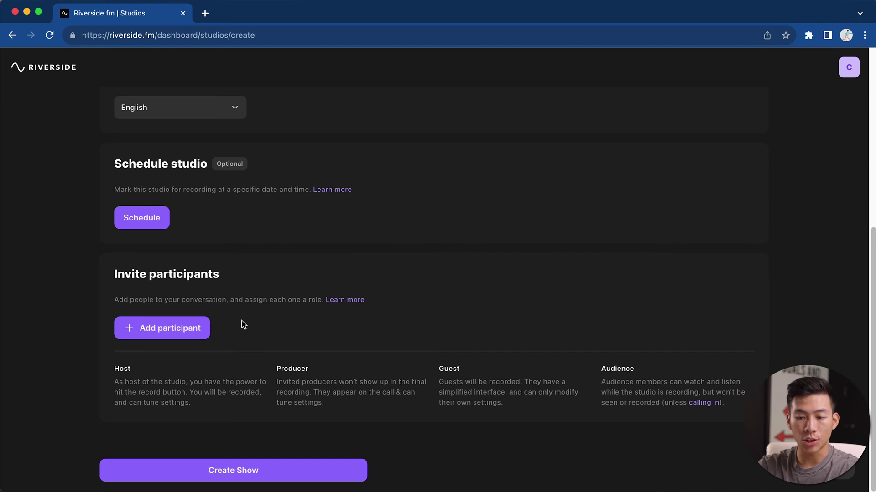
click(264, 471)
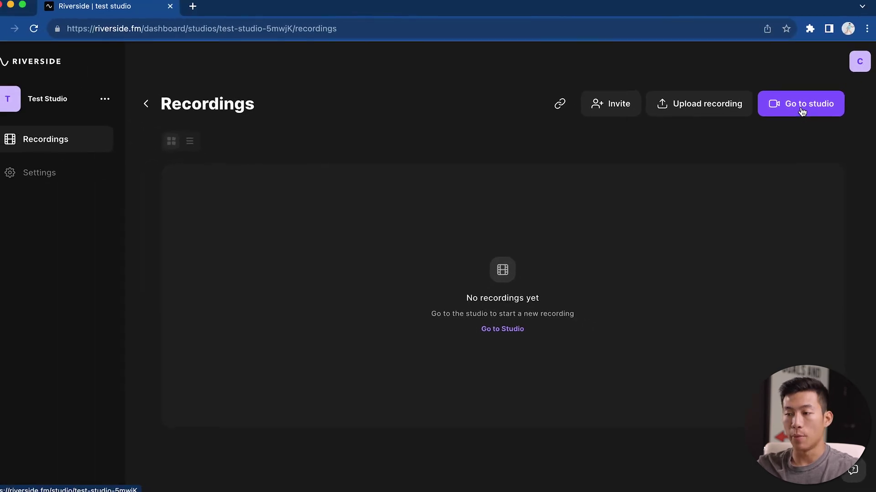
Open the Test Studio's Settings and review the General section, including studio type and lobby options.
click(60, 179)
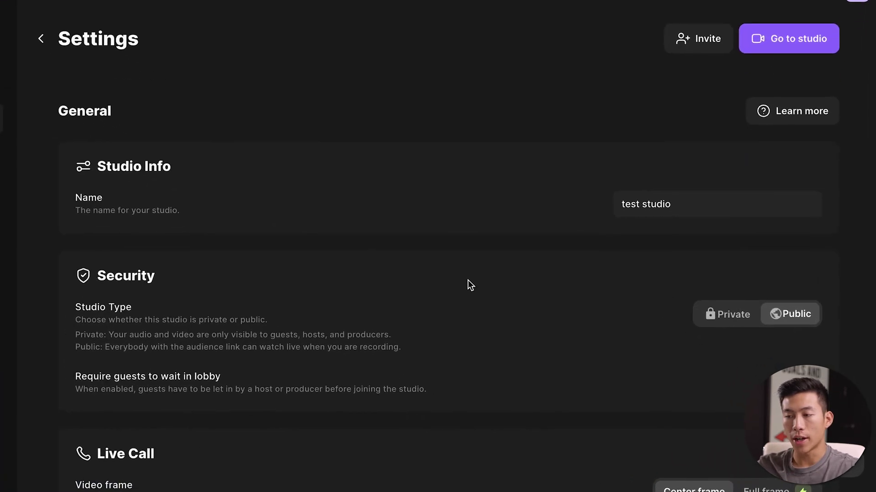
scroll(458, 278, down, 1)
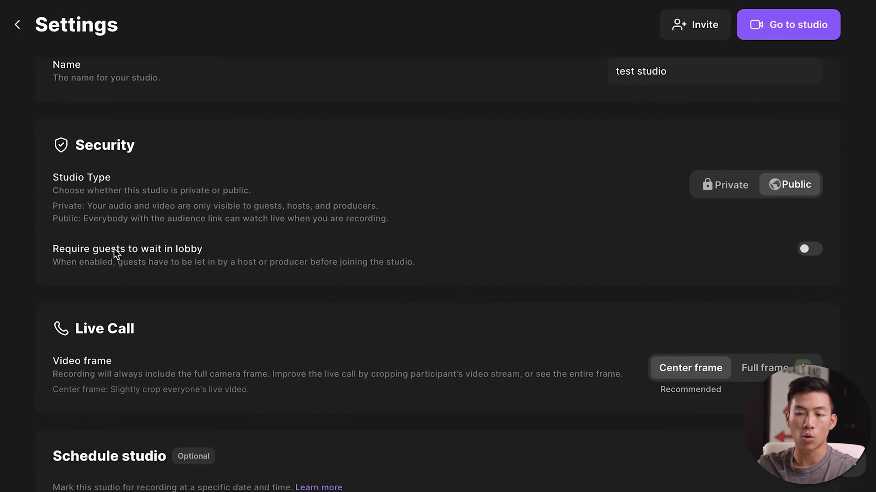
scroll(493, 272, down, 2)
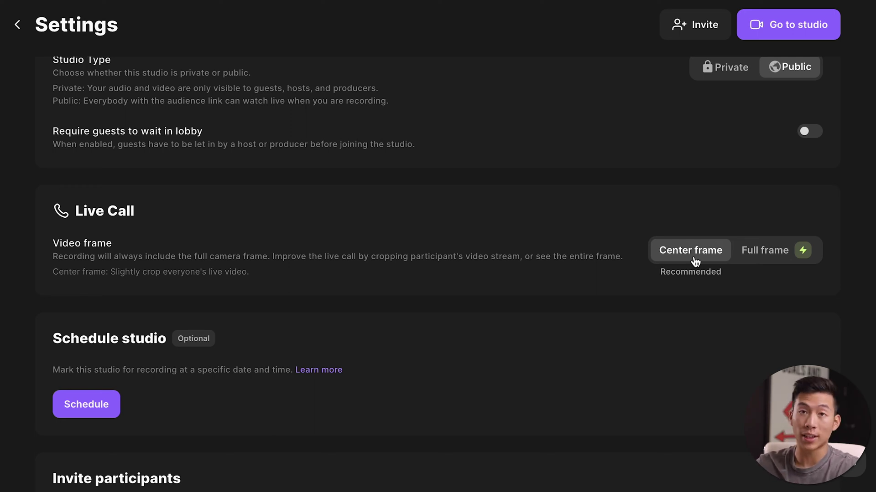
Set participant video recording to Advanced quality with Up to 4K HD enabled.
scroll(695, 261, down, 15)
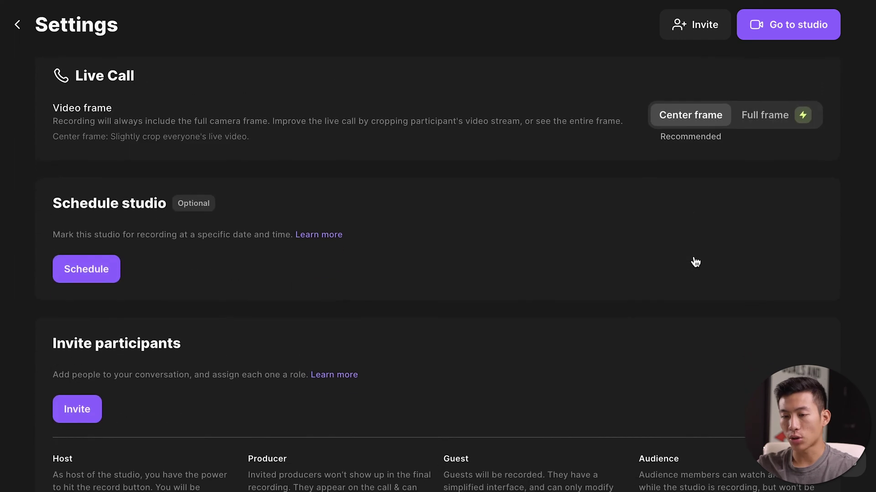
scroll(694, 256, down, 1)
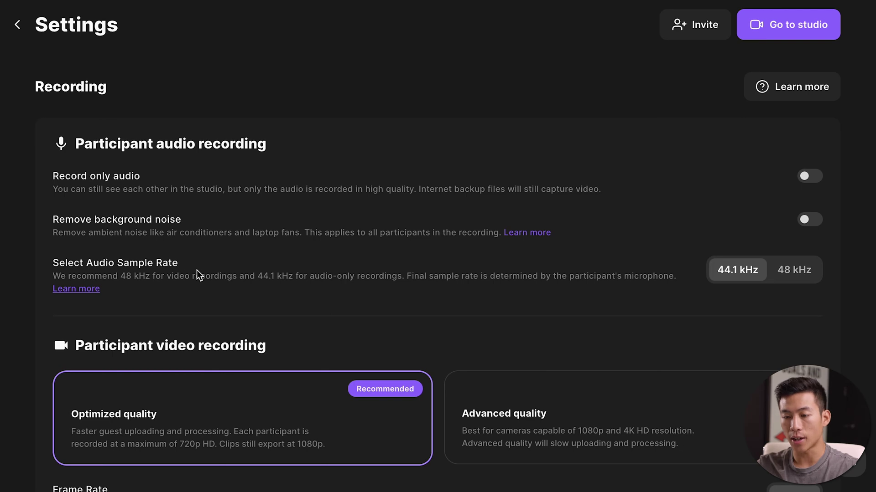
scroll(196, 271, down, 5)
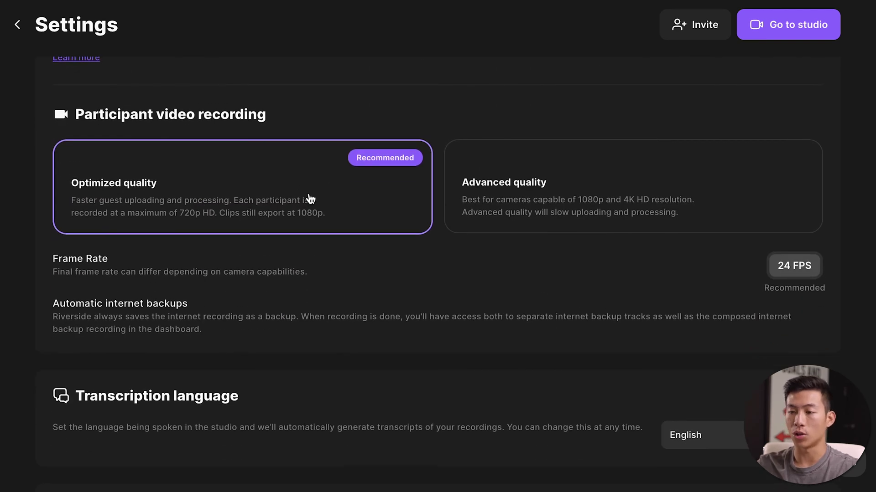
click(637, 187)
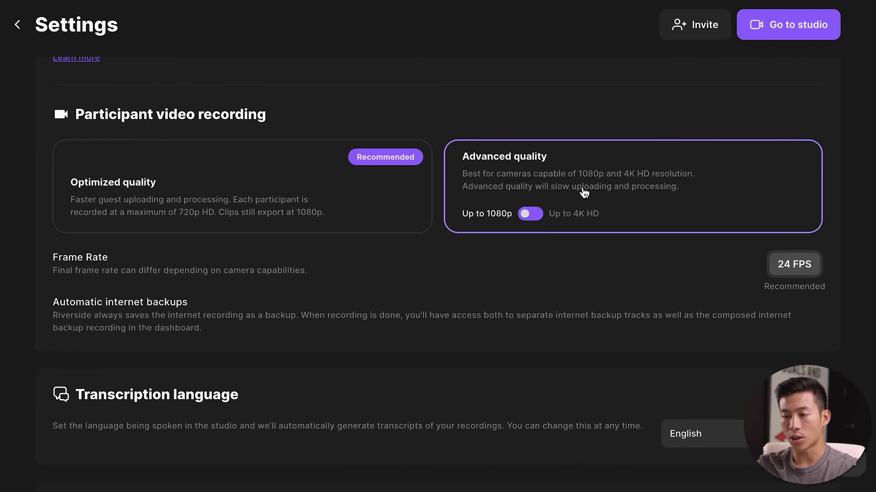
click(530, 217)
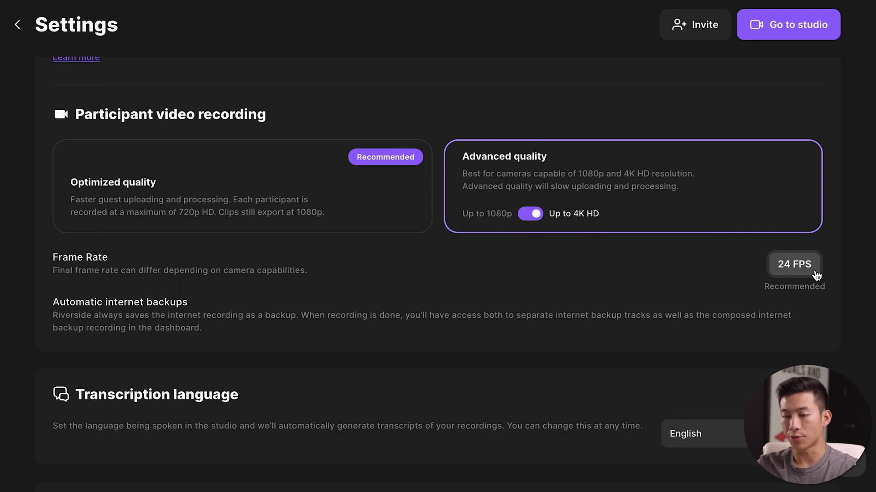
scroll(327, 341, down, 3)
scroll(376, 379, down, 1)
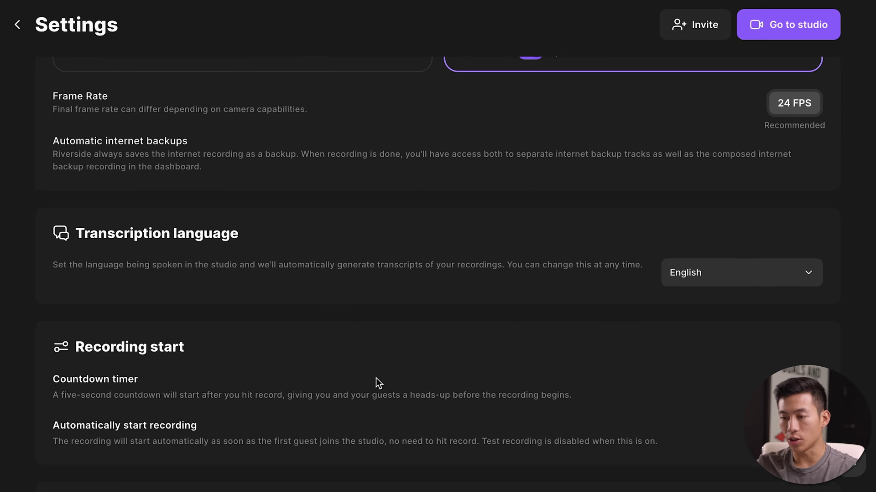
scroll(497, 232, down, 3)
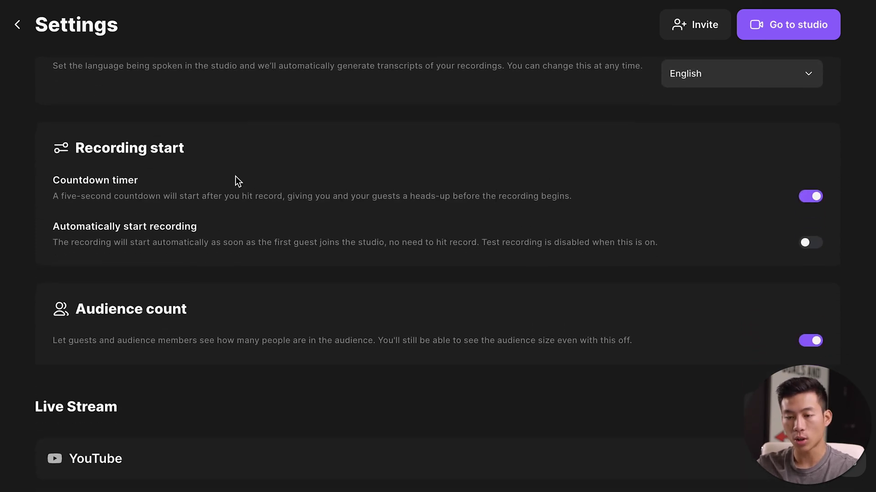
scroll(272, 190, down, 2)
scroll(305, 212, down, 3)
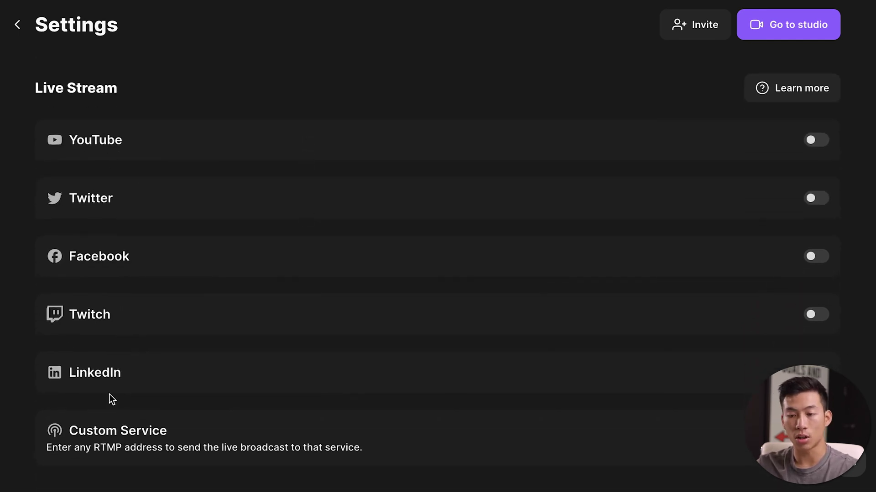
scroll(176, 351, down, 6)
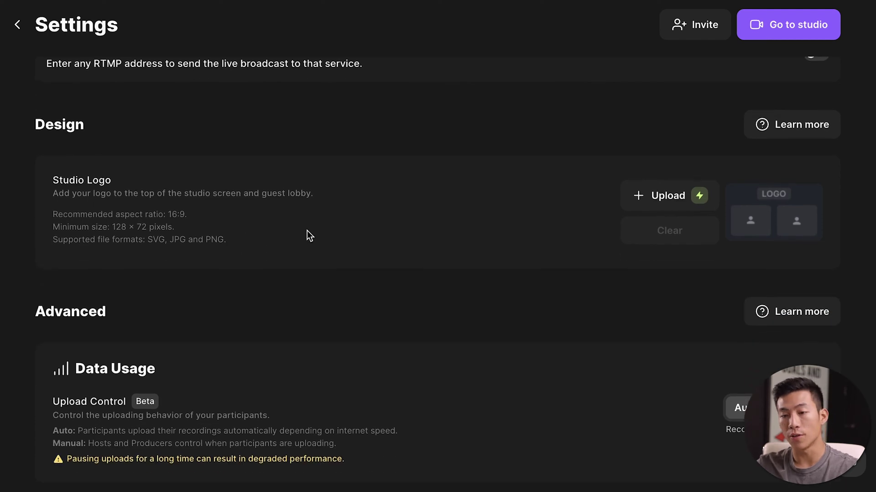
scroll(307, 231, down, 5)
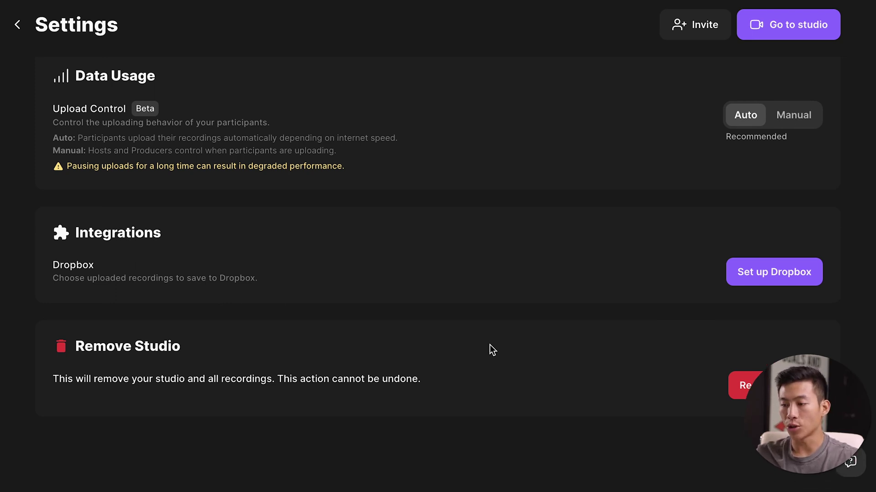
click(850, 463)
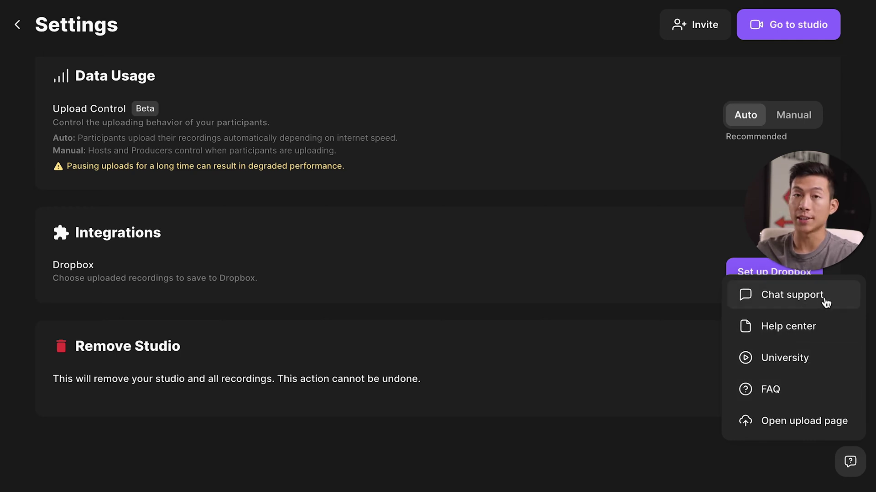
click(771, 25)
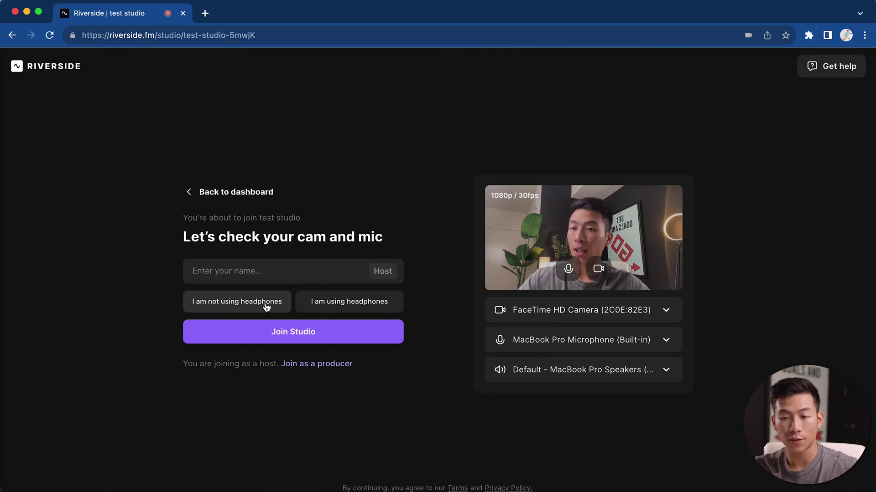
Join the test studio as host from the cam and mic check page.
click(339, 333)
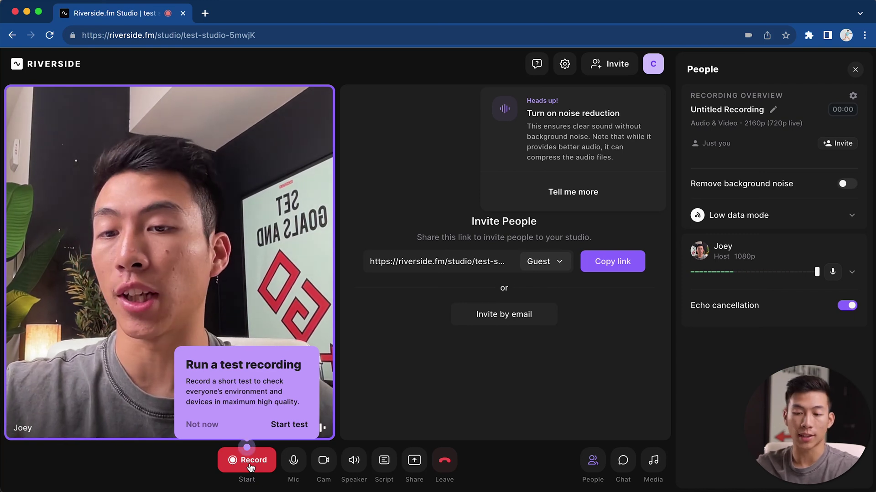
mouse_move(294, 461)
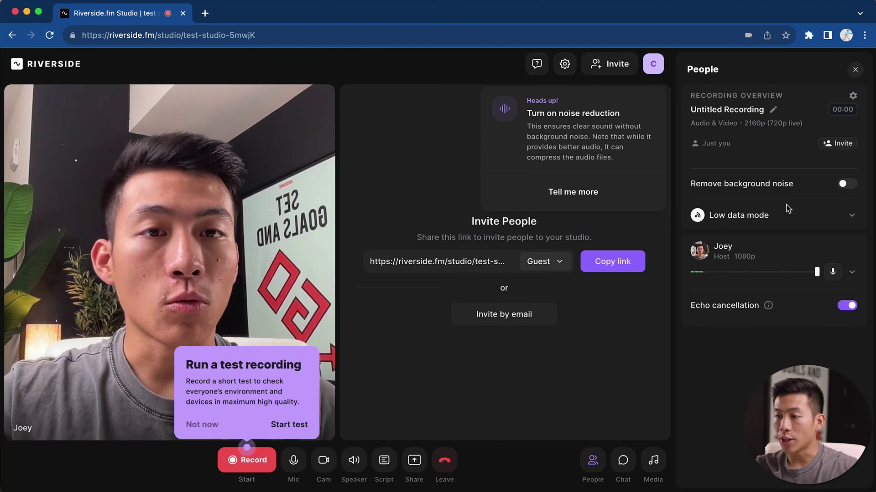
click(626, 467)
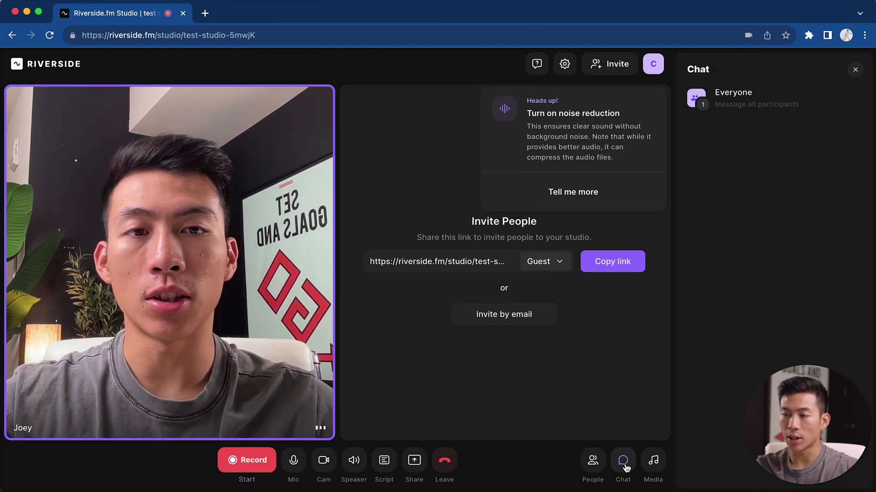
Open the Everyone chat conversation and show the Media library of sound clips.
click(737, 103)
click(653, 463)
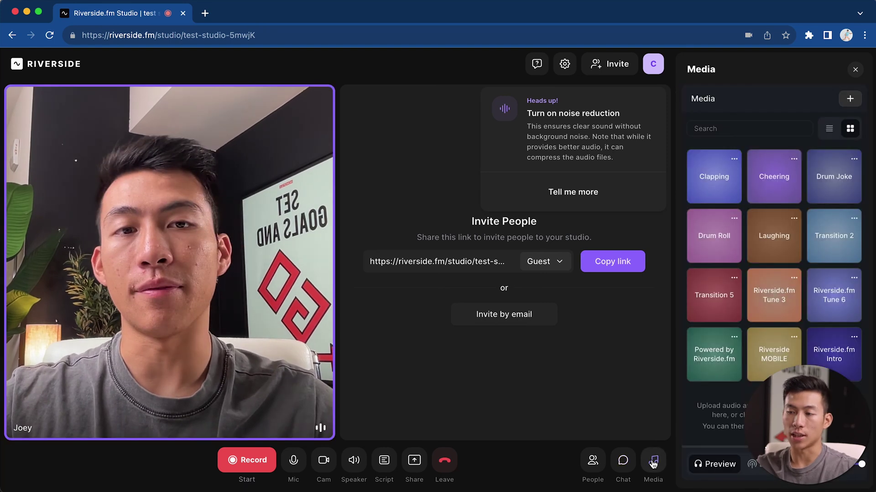